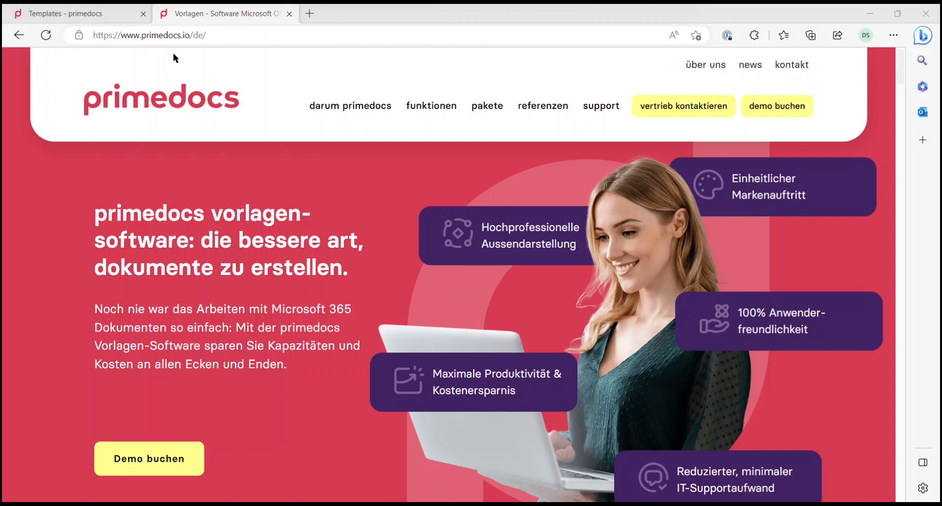
Open the Brief template from the Correspondence folder on the primedocs web templates page.
left_click(97, 15)
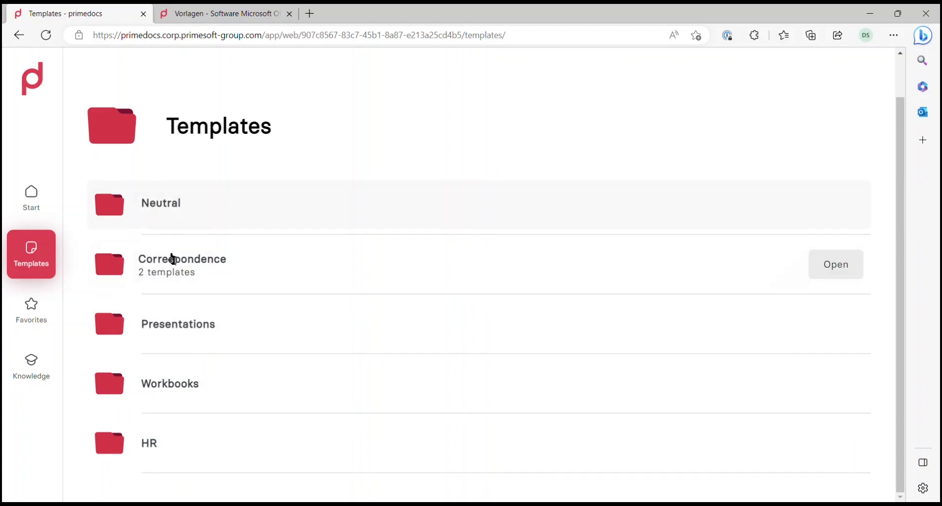
left_click(173, 264)
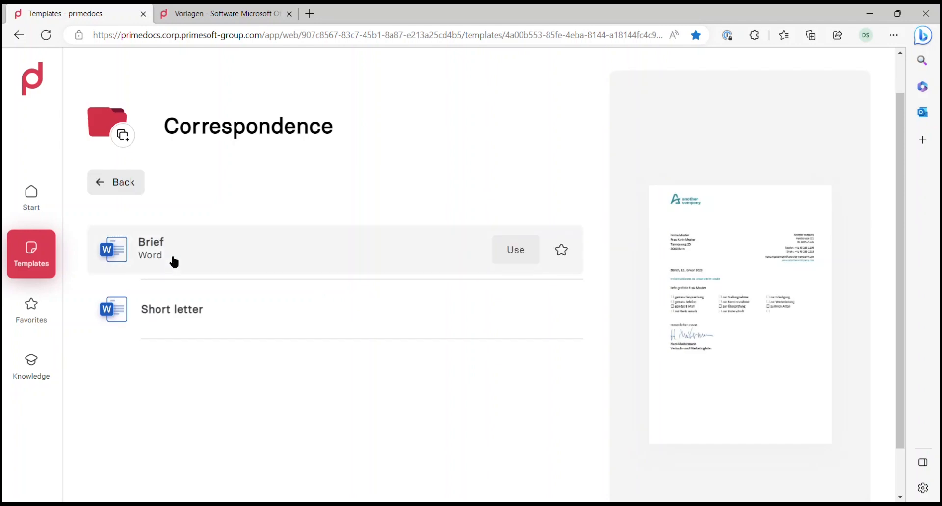
left_click(171, 256)
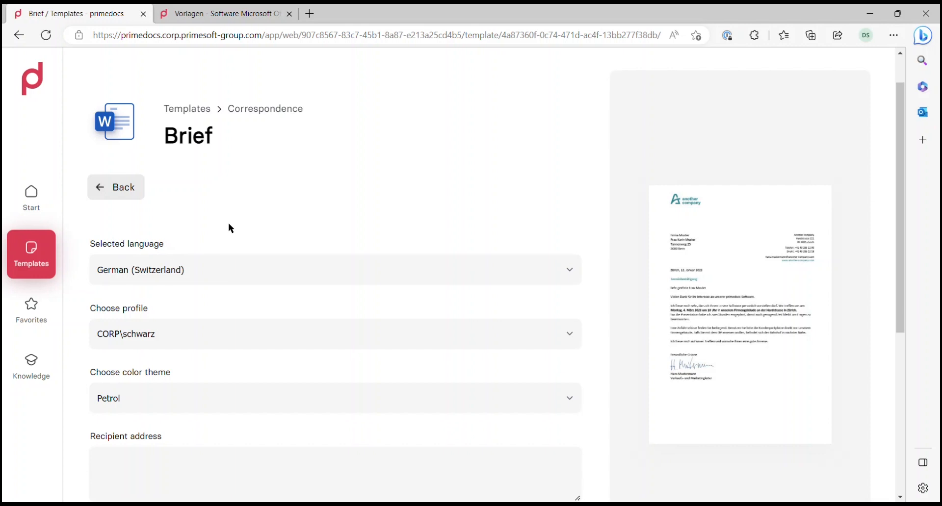
Look over the Brief template's form fields and set the document language to English (United Kingdom).
scroll(315, 218, "down", 3)
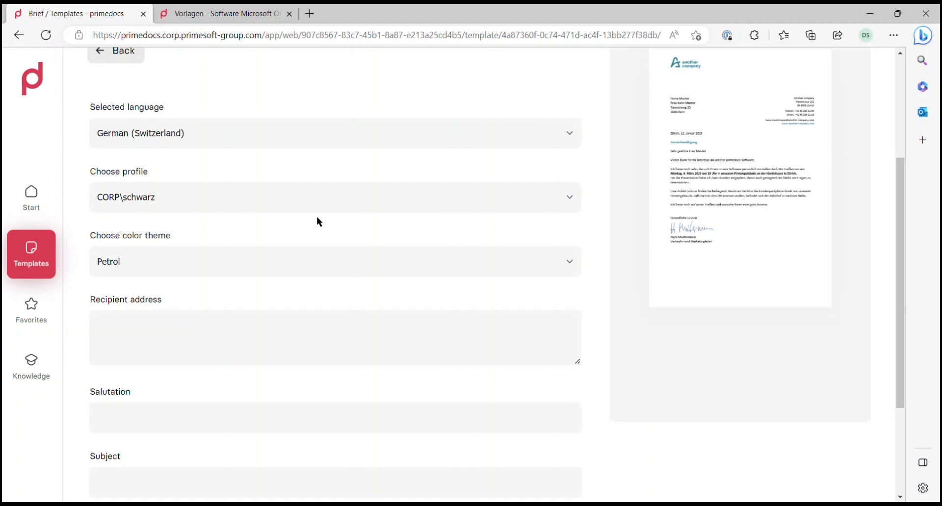
scroll(340, 162, "down", 3)
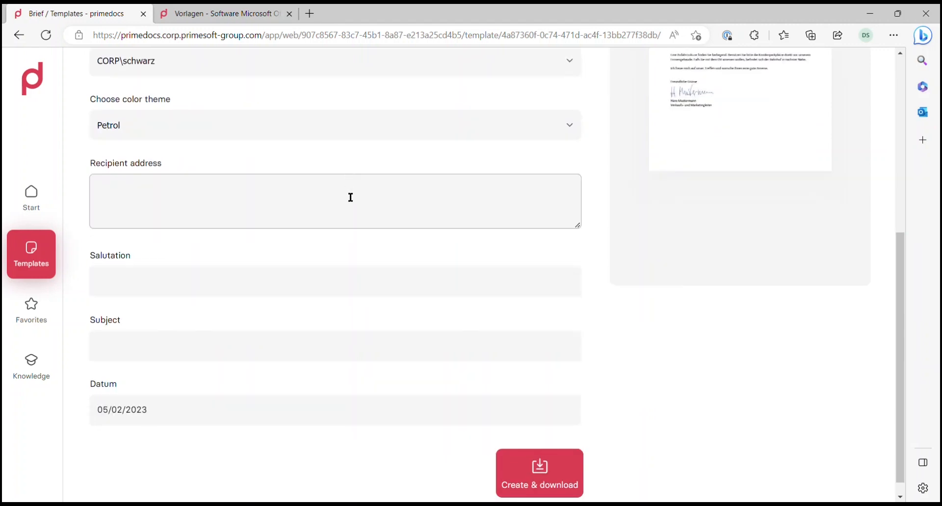
scroll(349, 206, "down", 1)
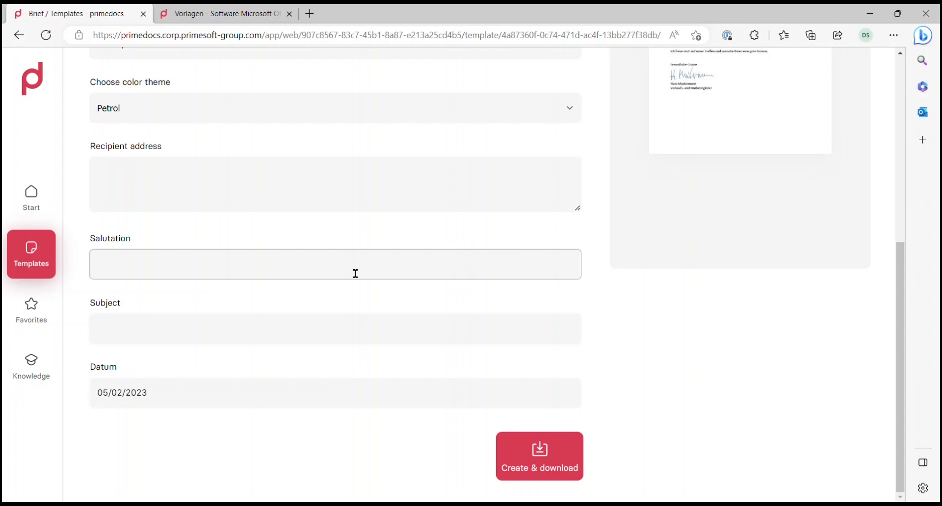
scroll(355, 268, "up", 5)
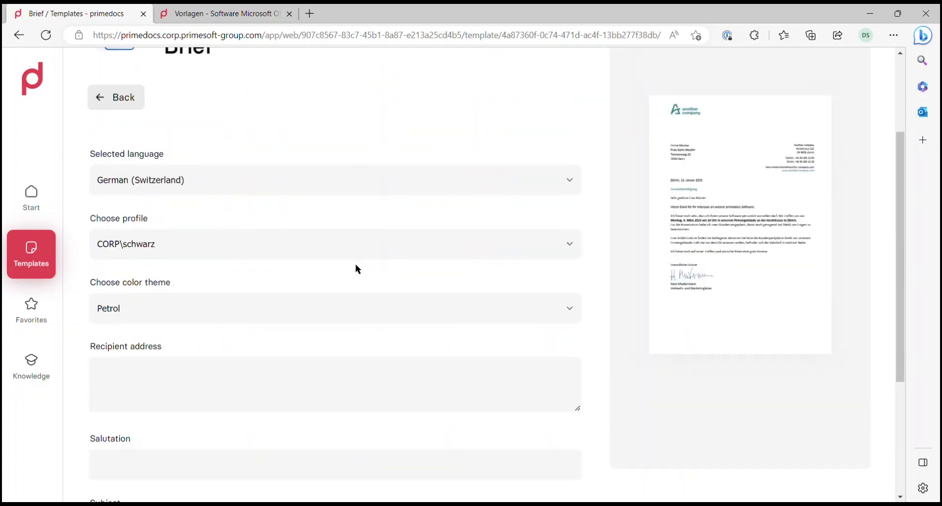
left_click(297, 177)
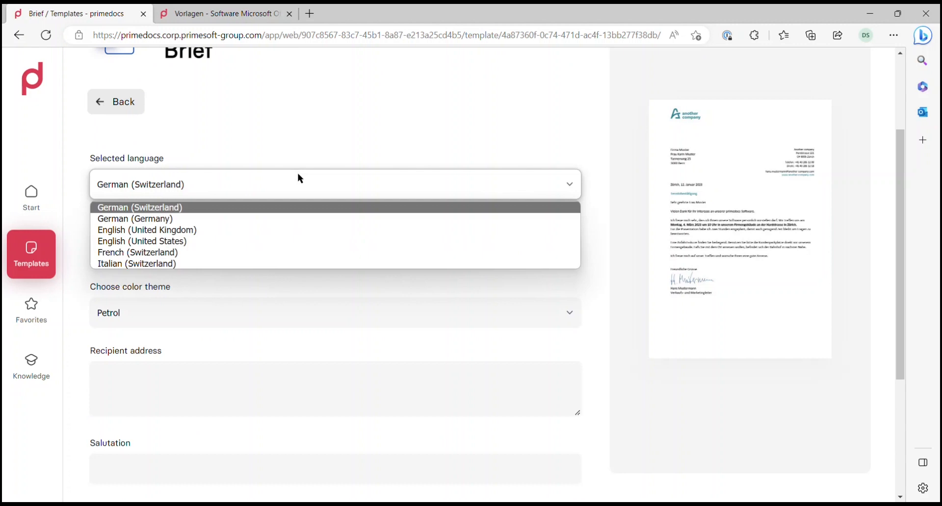
left_click(182, 230)
Create and download the Brief document with recipient address, salutation and subject left empty and the default date kept.
scroll(205, 255, "down", 3)
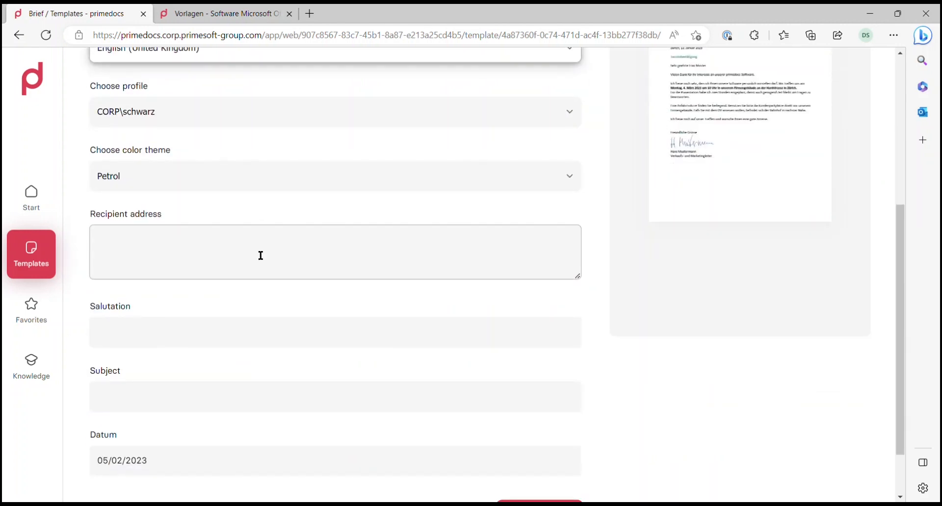
scroll(260, 259, "down", 2)
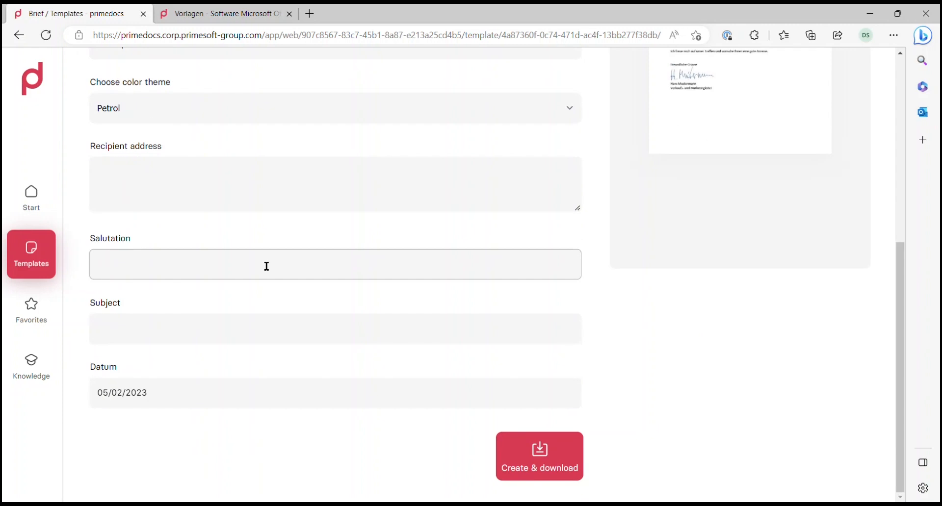
left_click(189, 179)
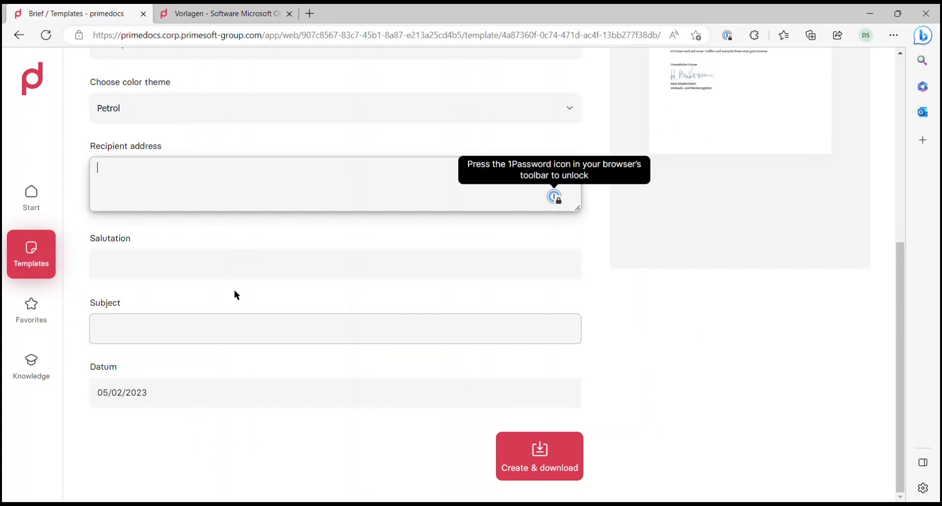
left_click(215, 255)
left_click(197, 337)
left_click(201, 436)
left_click(536, 457)
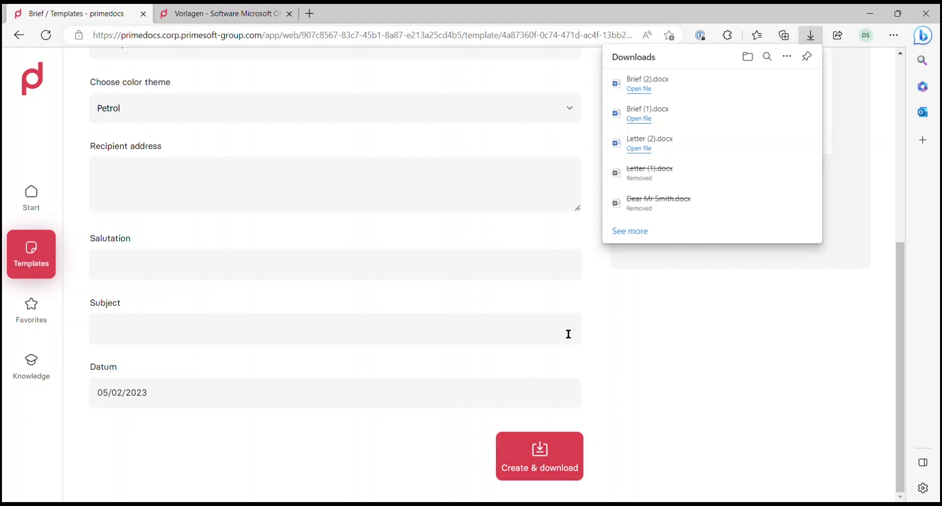
Open the downloaded Brief (2).docx in Word and enable editing.
left_click(639, 92)
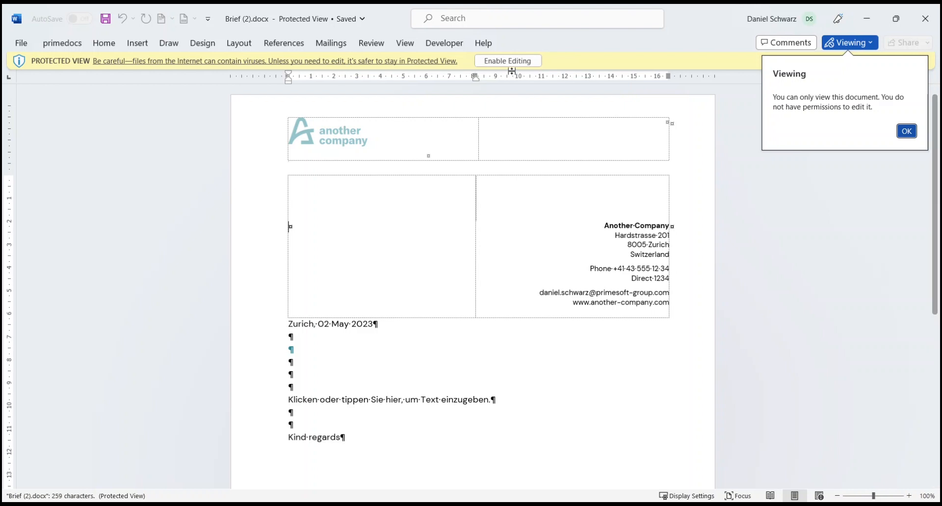
left_click(509, 62)
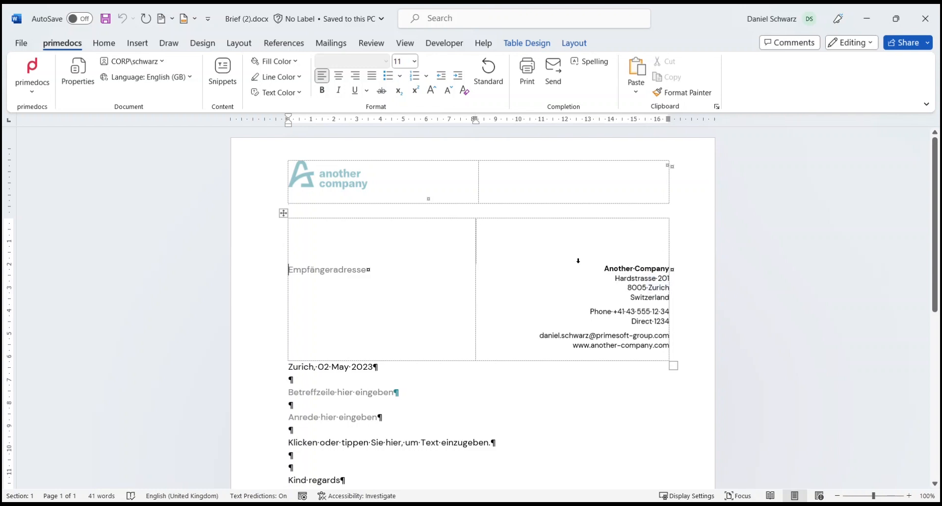
Examine the letter's sender details, recipient, subject, salutation and body placeholders, and the signature block down to the footer.
left_click(593, 345)
scroll(625, 349, "down", 3)
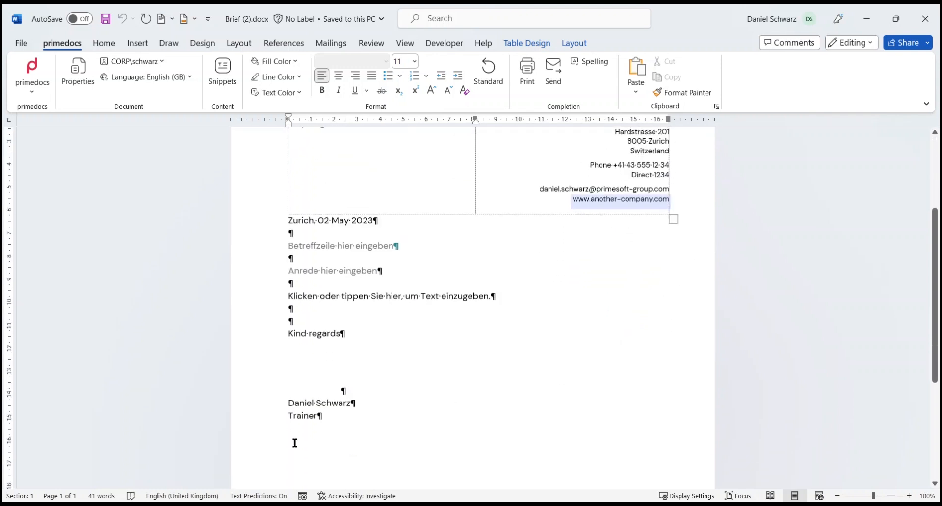
scroll(339, 383, "up", 3)
left_click(306, 241)
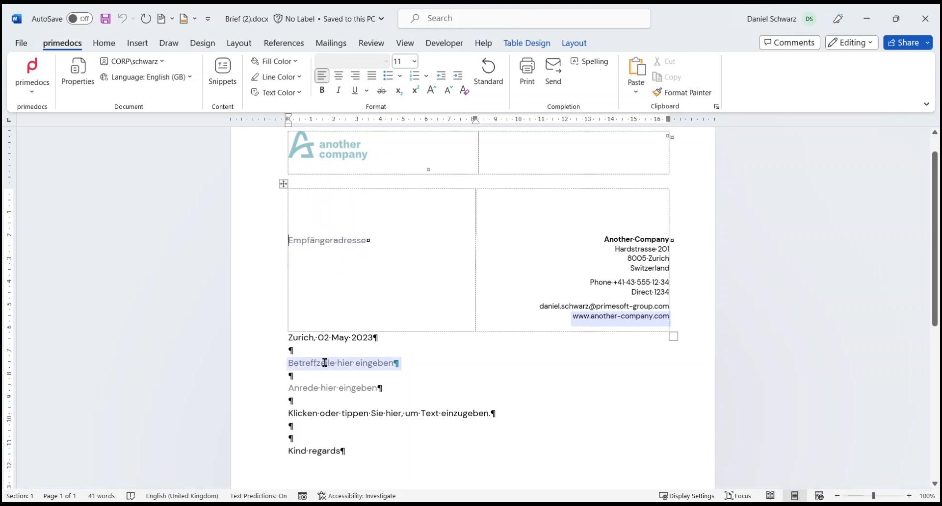
left_click(322, 388)
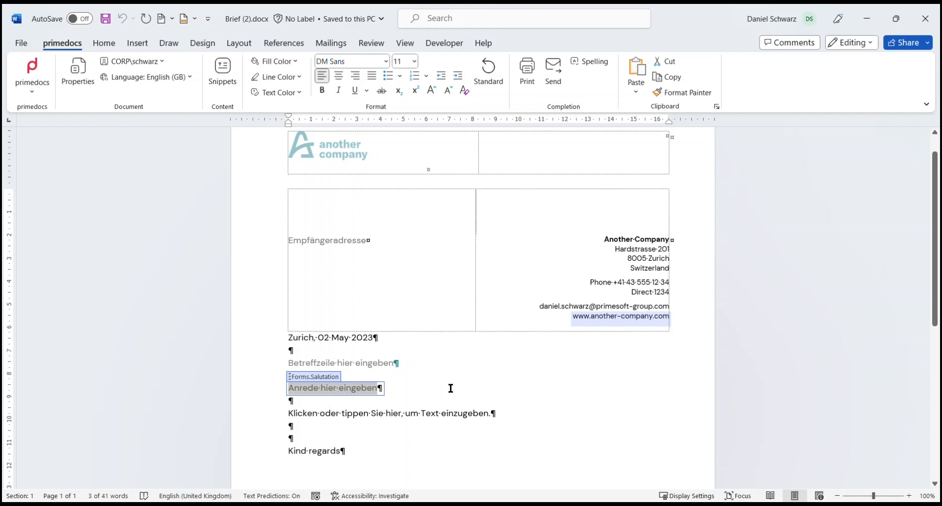
left_click(408, 414)
scroll(515, 380, "down", 2)
scroll(522, 381, "down", 5)
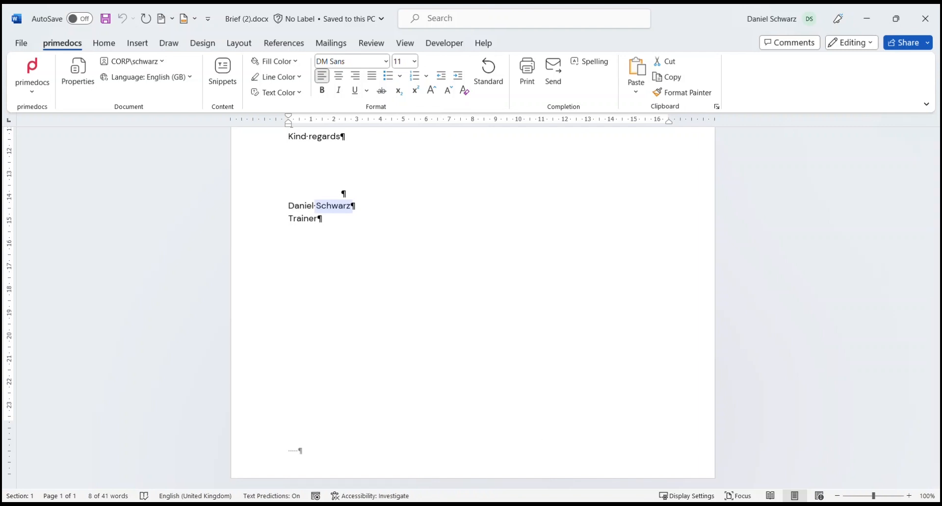
Switch back to the primedocs web page in the browser and return to the template folder overview.
left_click(446, 498)
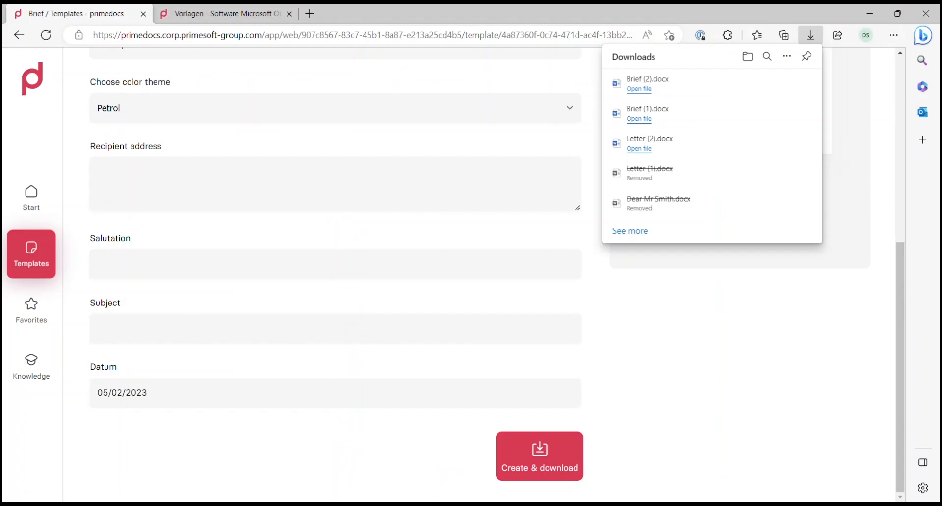
left_click(41, 253)
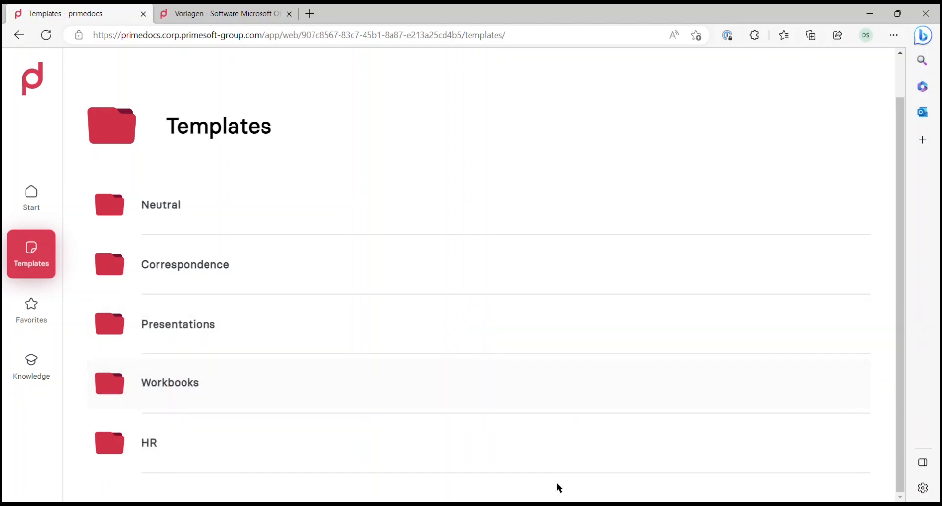
Switch to the primedocs desktop app and look through the Neutral, Correspondence, Presentations and Workbooks template categories.
left_click(551, 505)
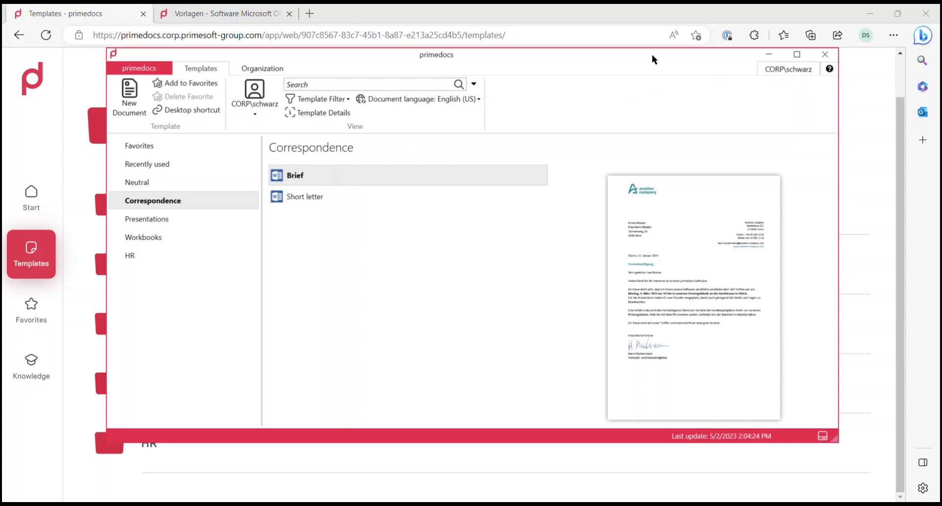
left_click_drag(653, 55, 529, 55)
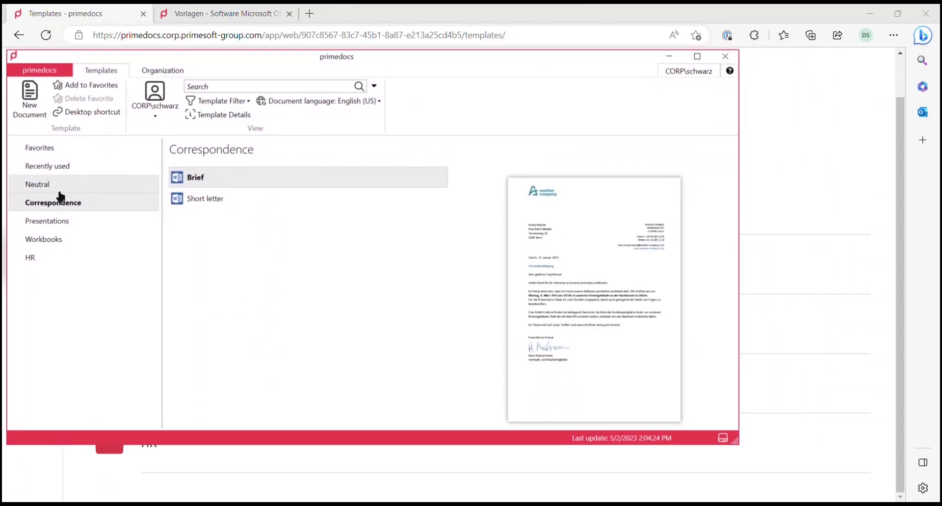
left_click(54, 190)
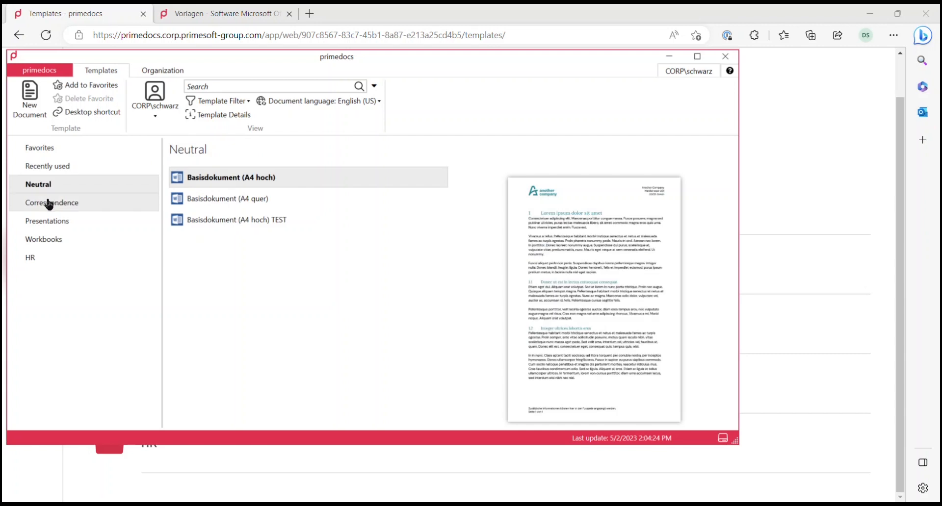
left_click(48, 205)
left_click(50, 222)
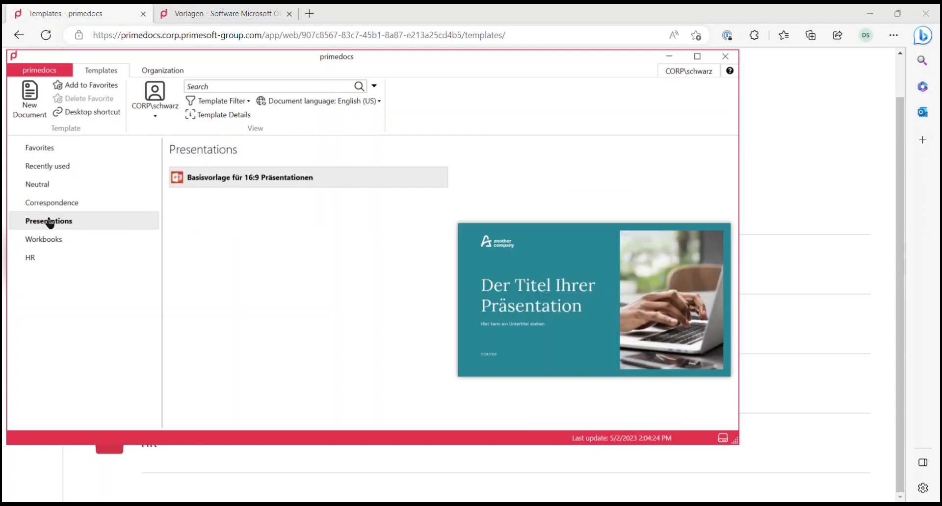
left_click(51, 240)
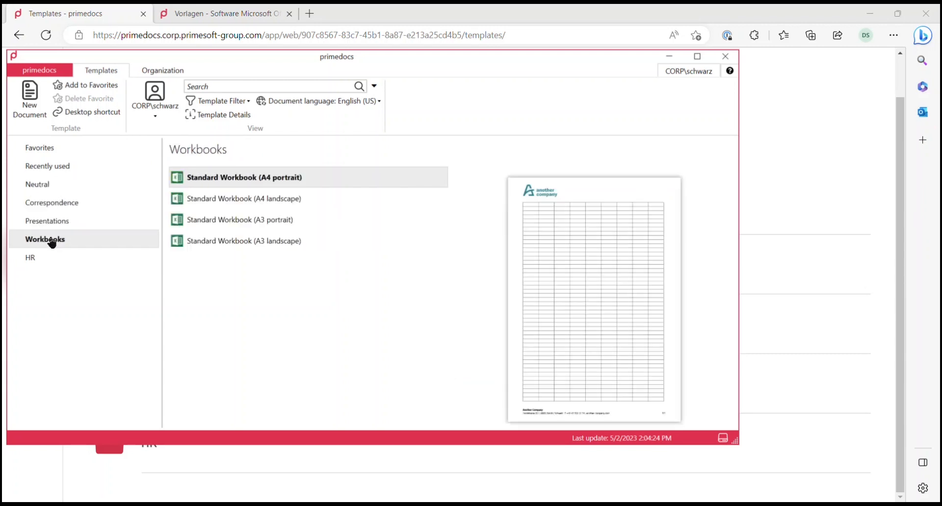
Create a Word letter from the Correspondence category's Brief template, leaving the text properties empty and keeping the date 5/2/2023.
left_click(58, 205)
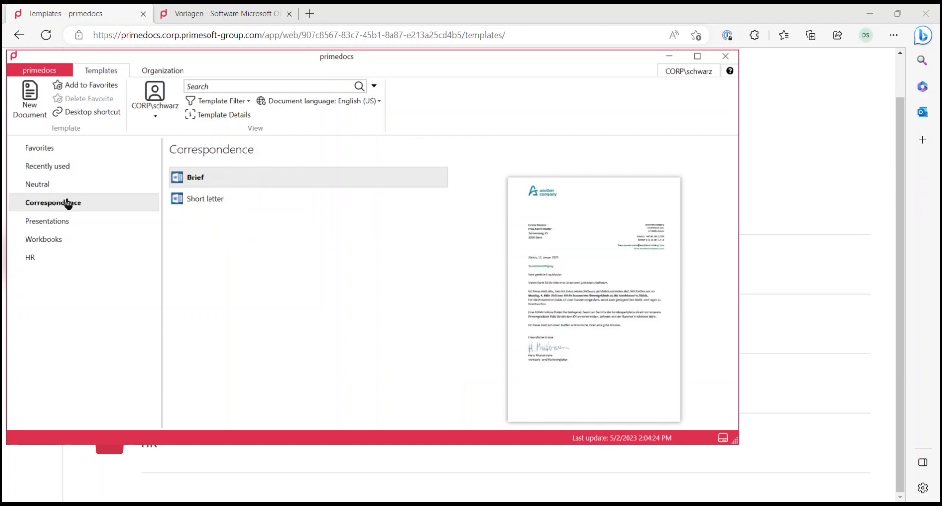
double_click(205, 181)
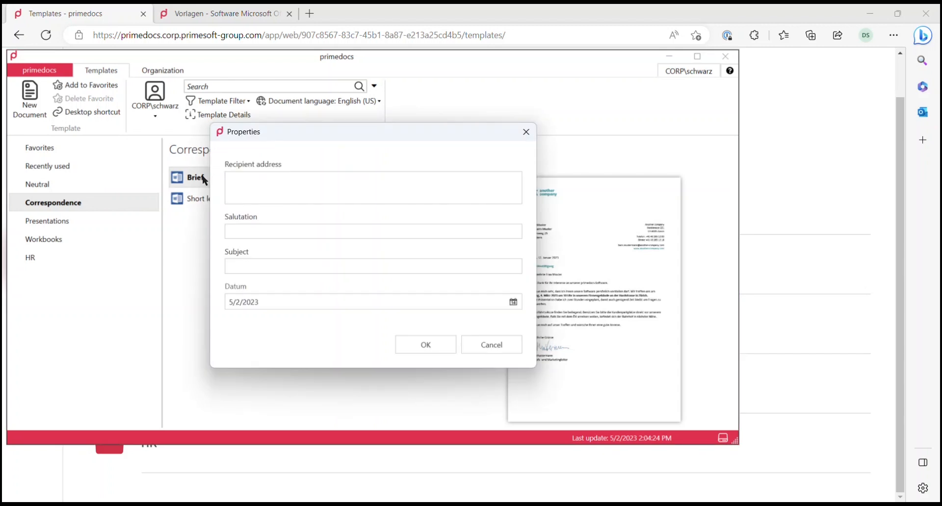
left_click(279, 231)
left_click(275, 266)
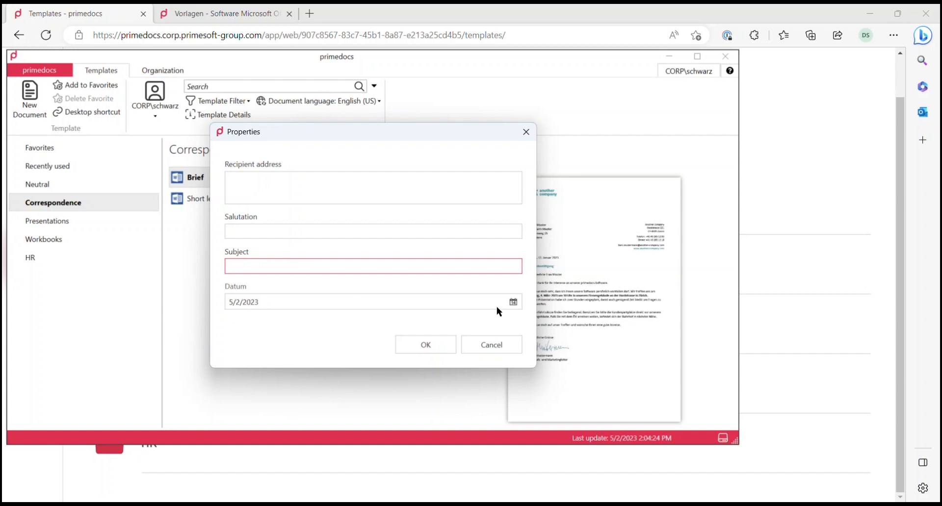
left_click(513, 302)
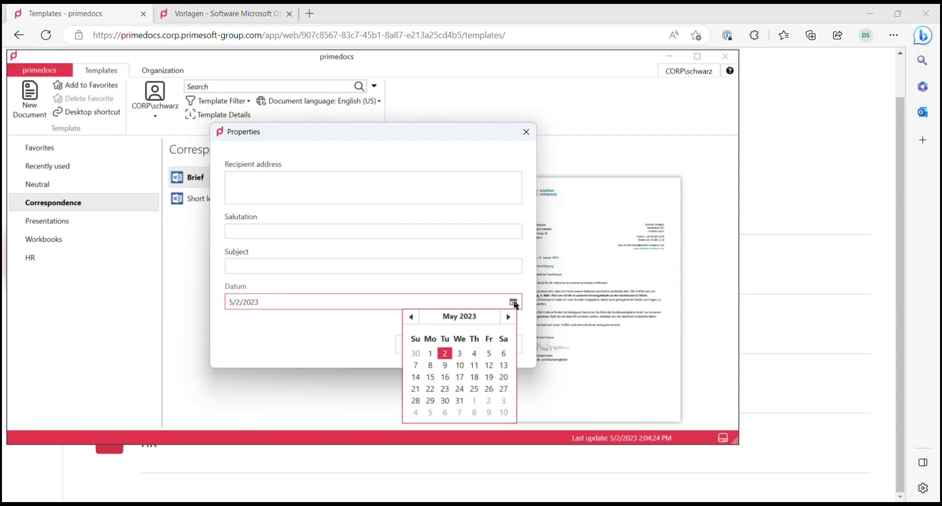
left_click(513, 302)
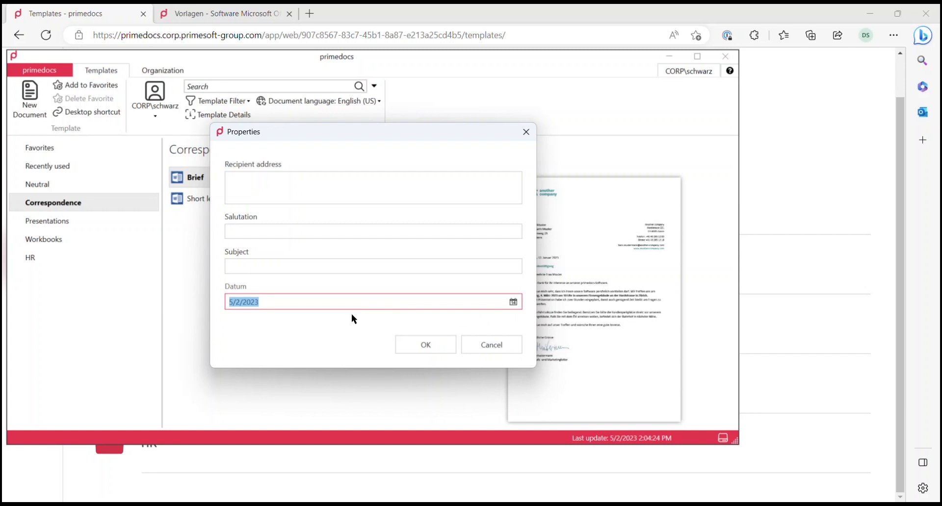
left_click(412, 348)
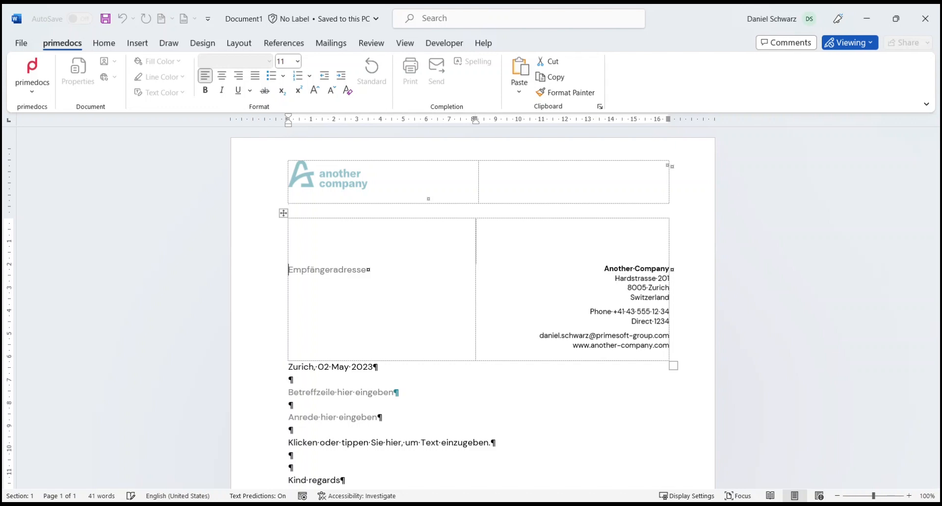
Switch back to the primedocs desktop app, view the Brief template's properties form and cancel it.
key("alt+Tab")
double_click(195, 179)
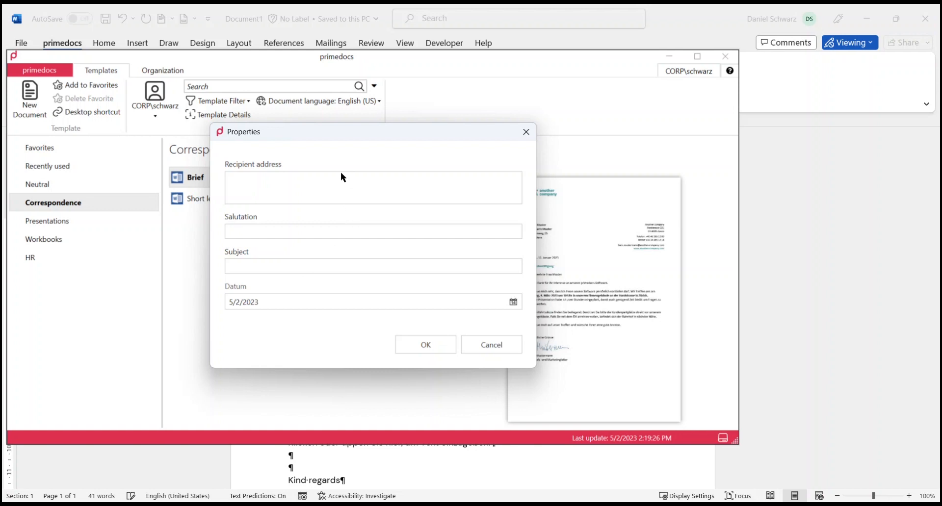
left_click(481, 344)
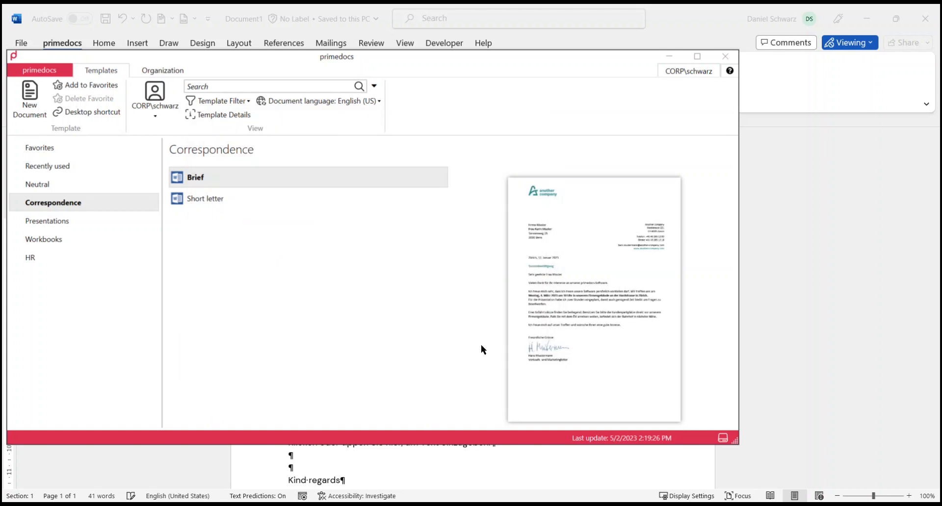
View the document language and profile choices in the desktop app, and return to the letter in Word.
left_click(333, 102)
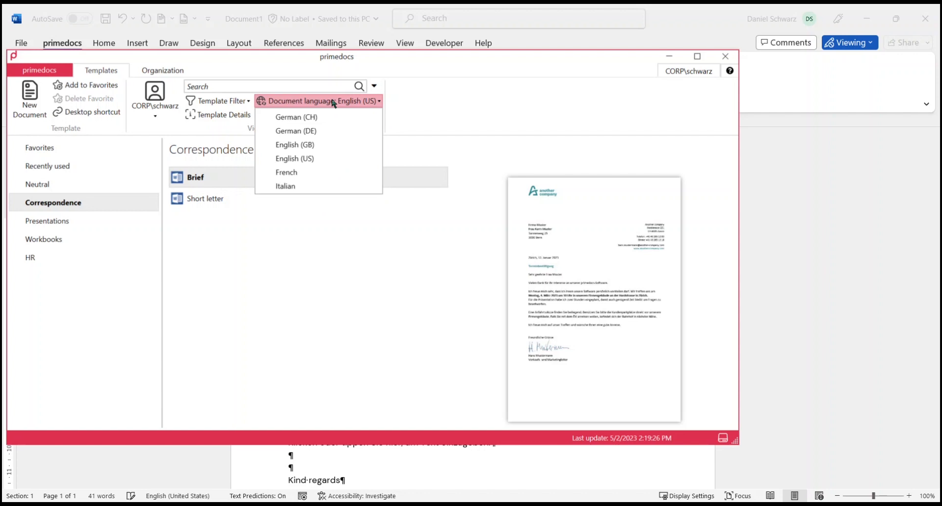
left_click(333, 102)
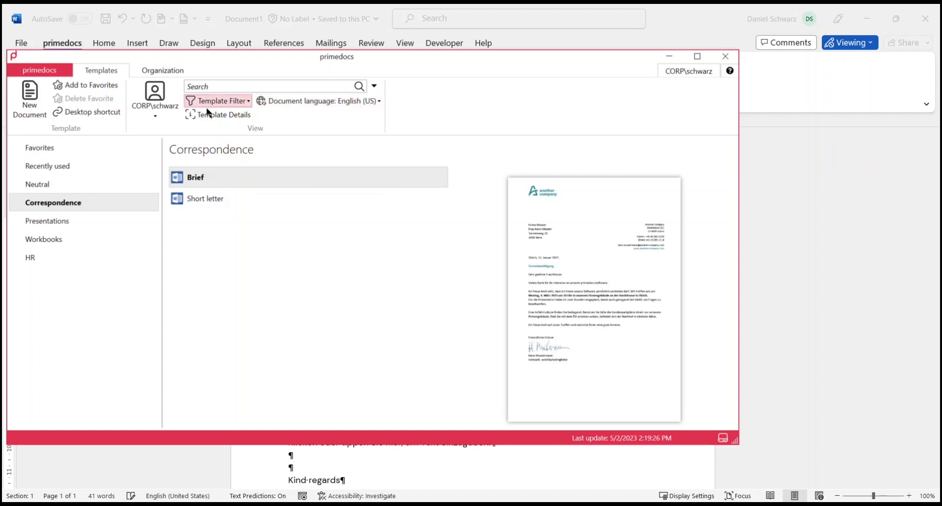
left_click(155, 117)
left_click(156, 119)
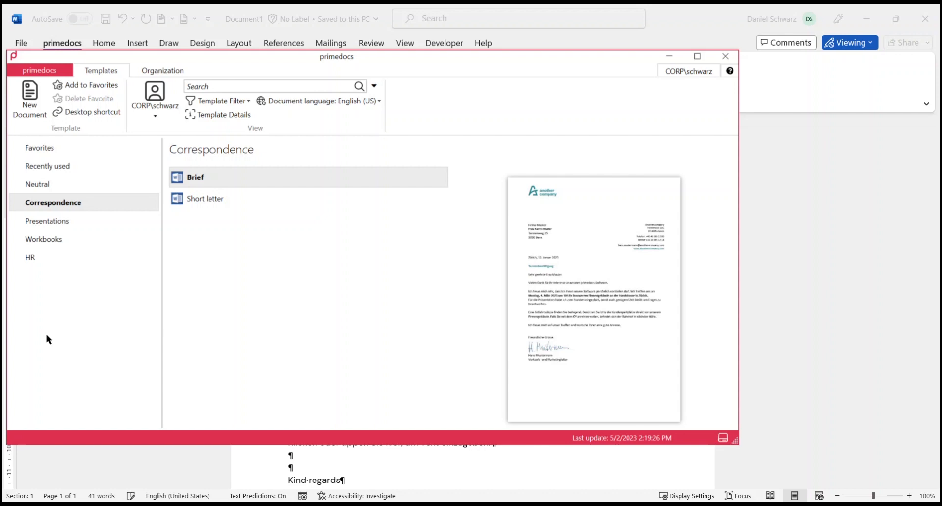
key("Return")
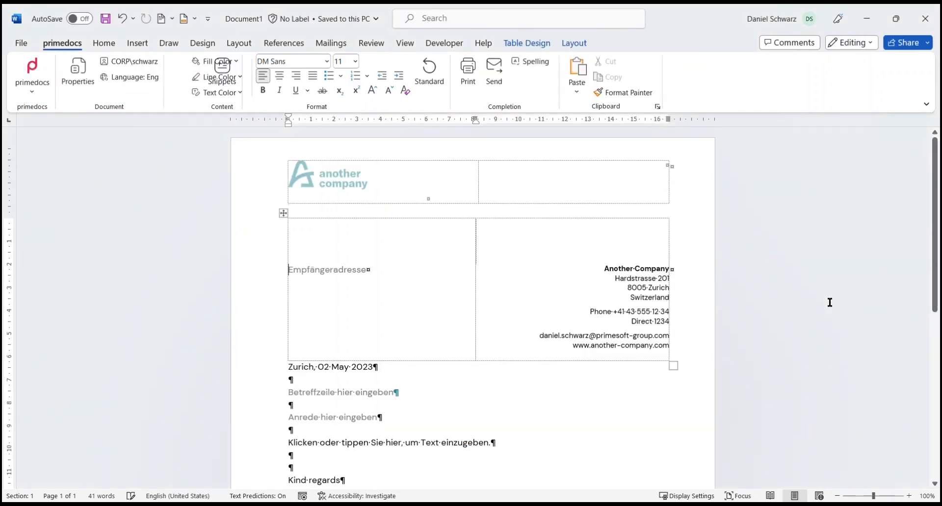